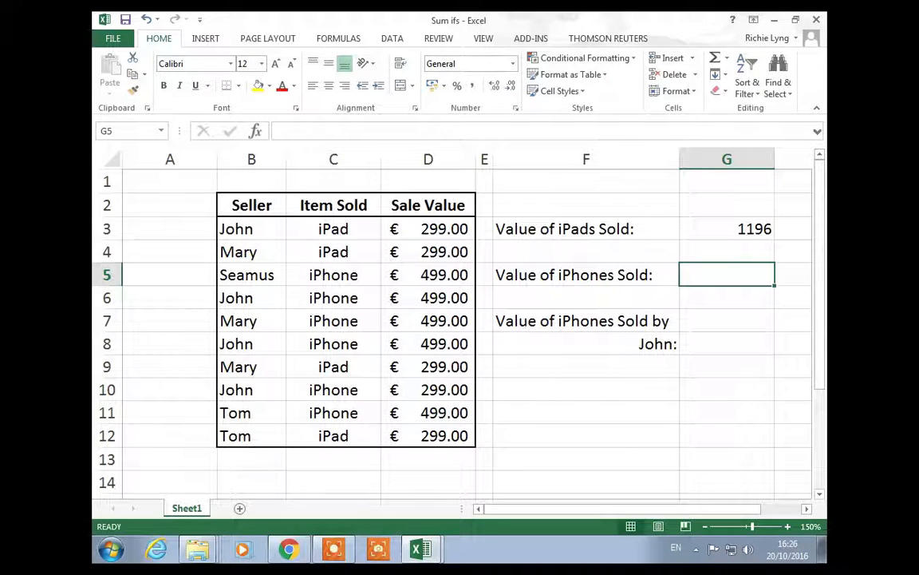
Examine the SUMIF formula in G3 and the iPad entries it matches in the Item Sold column
click(759, 229)
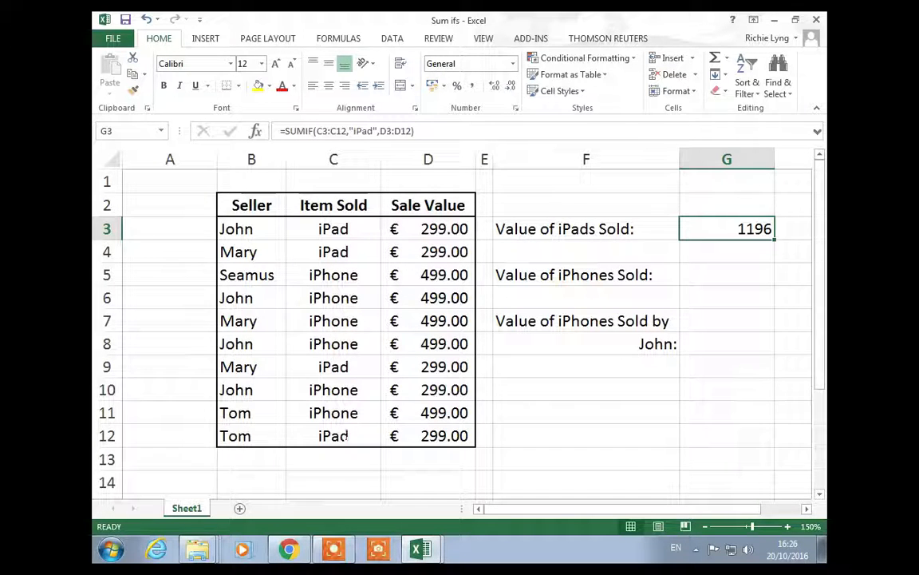
drag(334, 229, 333, 251)
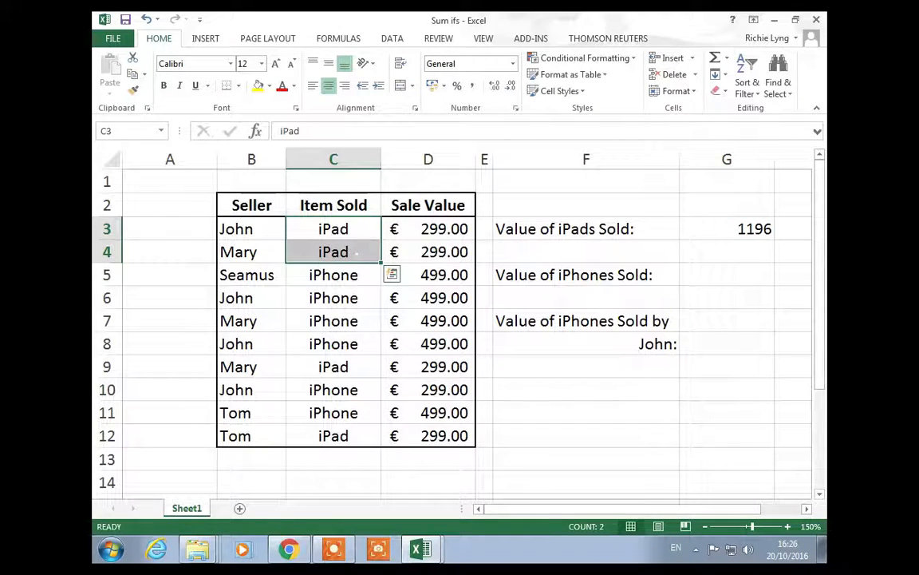
click(333, 366)
key(Down)
key(Down)
key(Down)
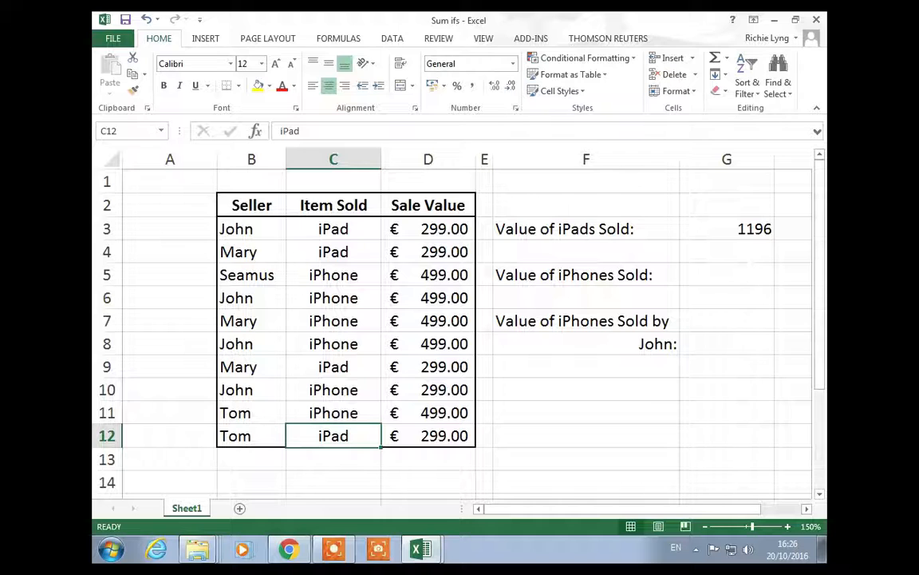
Insert the SUMIF function into G5 for the value of iPhones sold, choosing it from the list of all functions
click(726, 275)
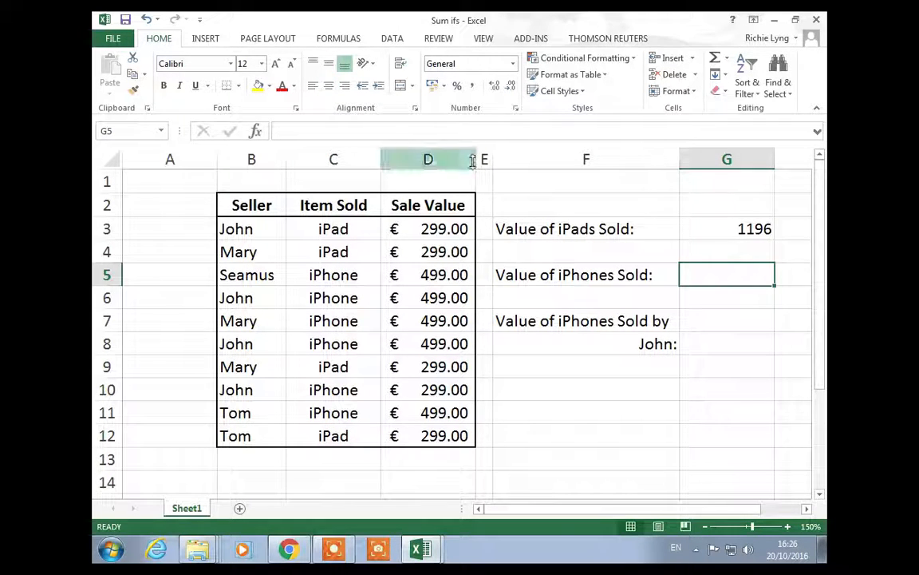
click(256, 131)
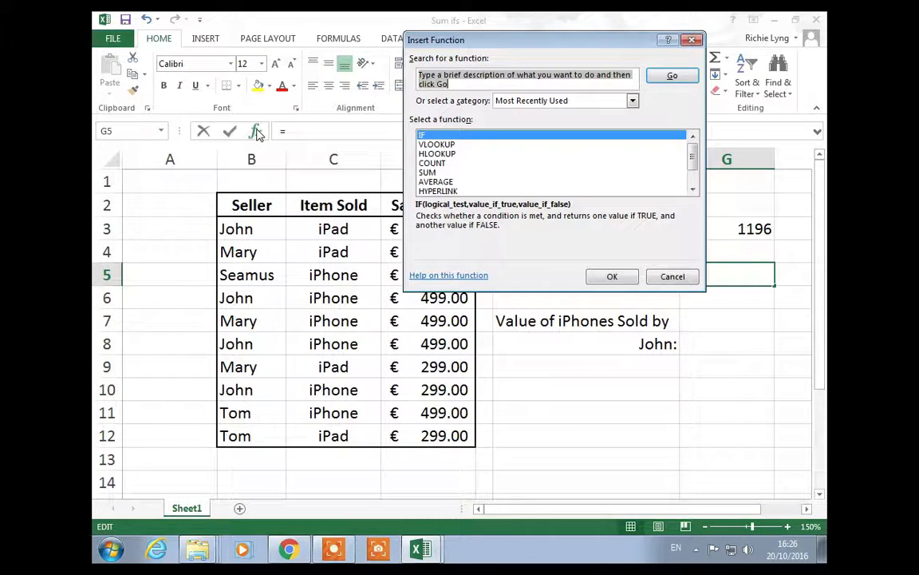
click(632, 100)
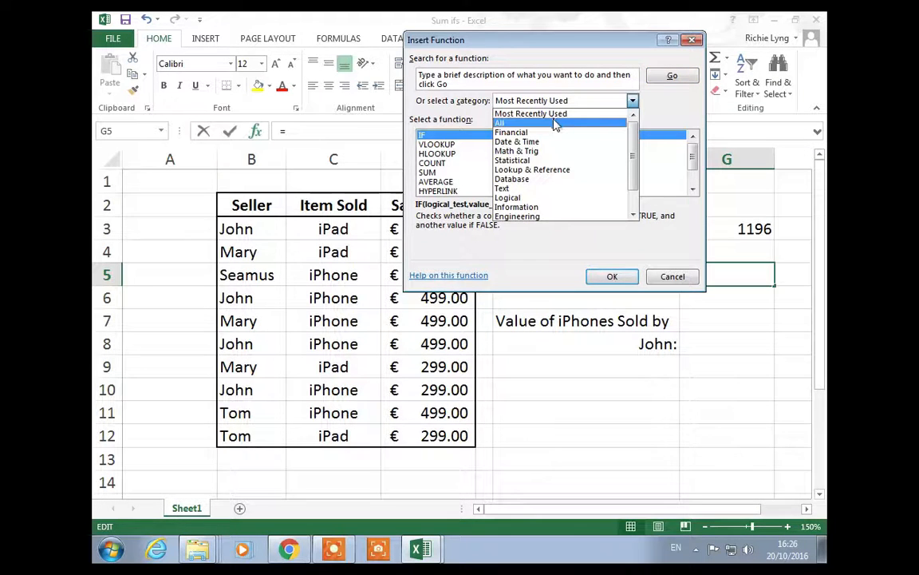
click(519, 119)
click(534, 164)
text(sum)
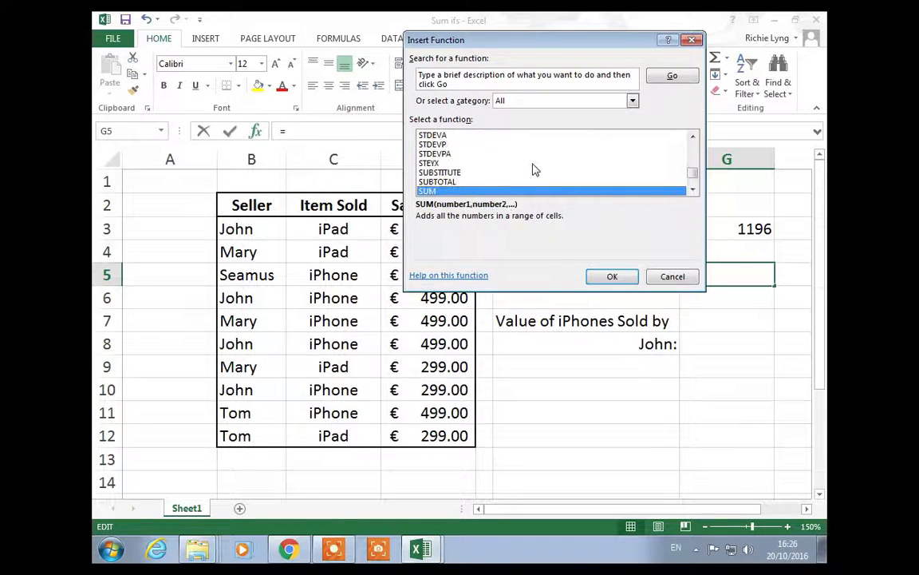
click(694, 190)
click(694, 190)
click(693, 189)
click(693, 190)
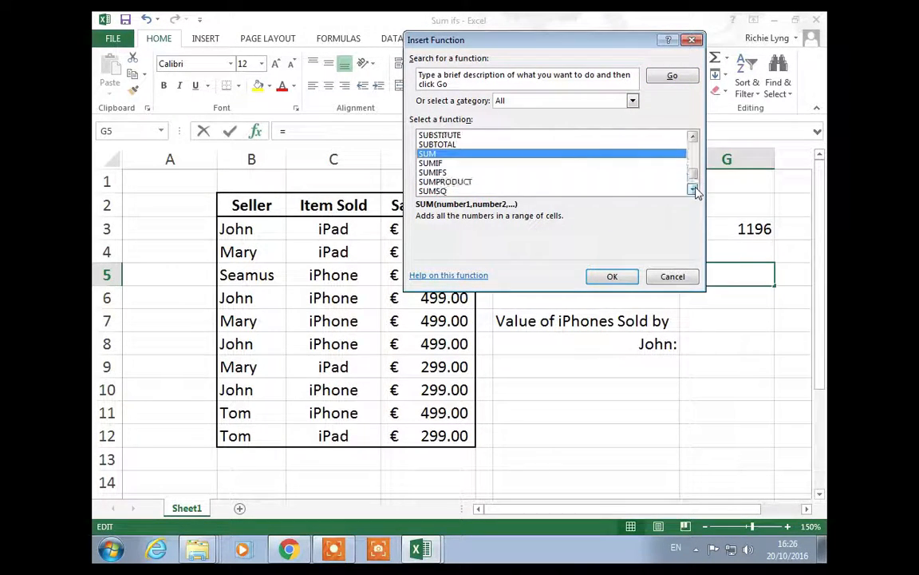
double_click(470, 163)
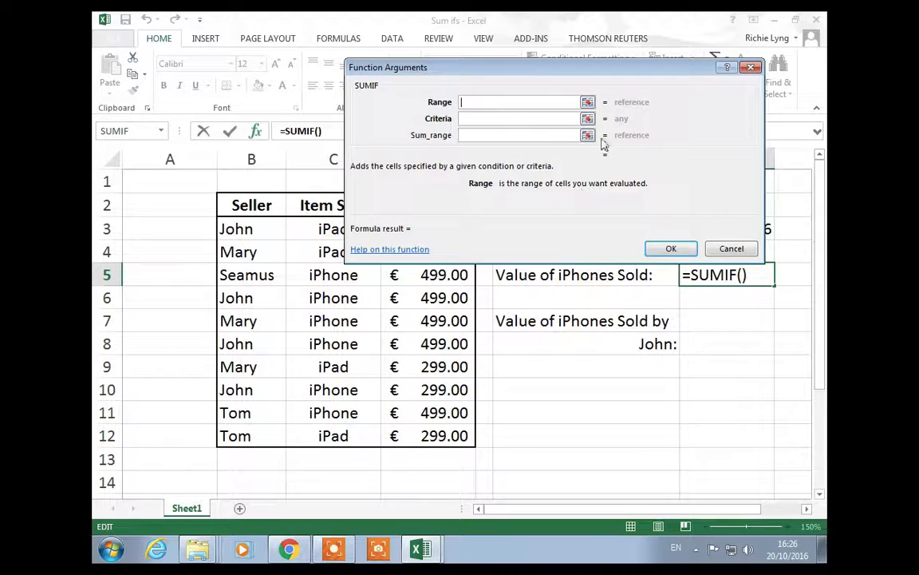
Set the SUMIF range to the Item Sold cells C3:C12 and the criteria to "iphone"
drag(541, 75, 603, 300)
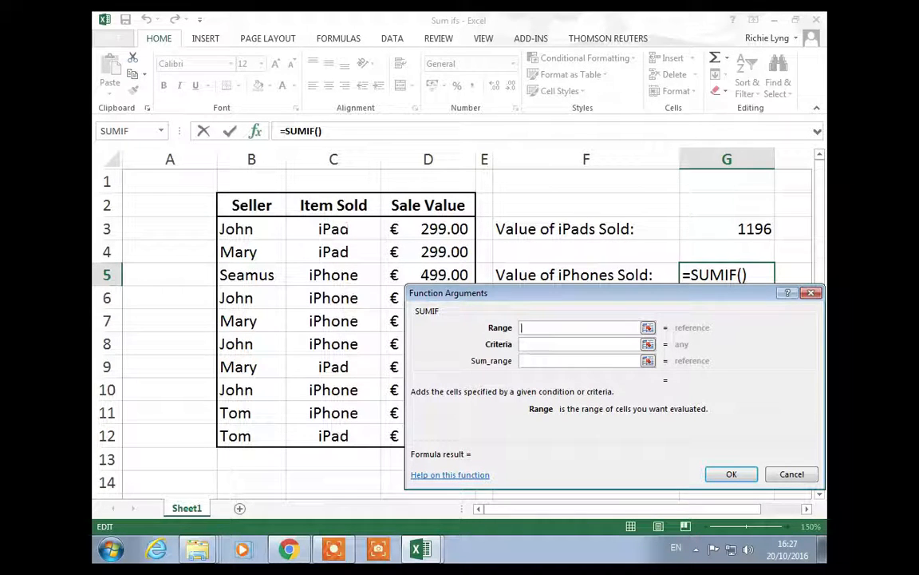
drag(333, 229, 334, 436)
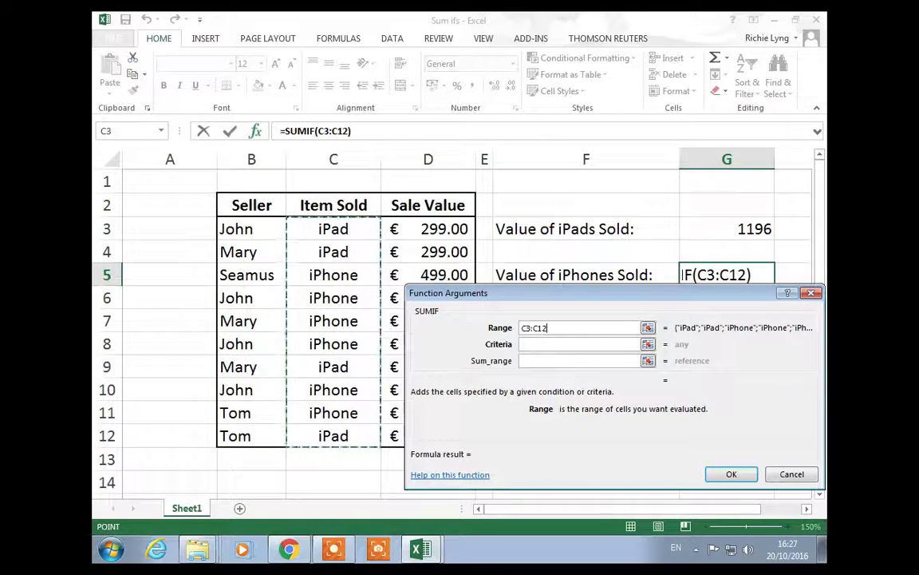
key(Tab)
text(ip)
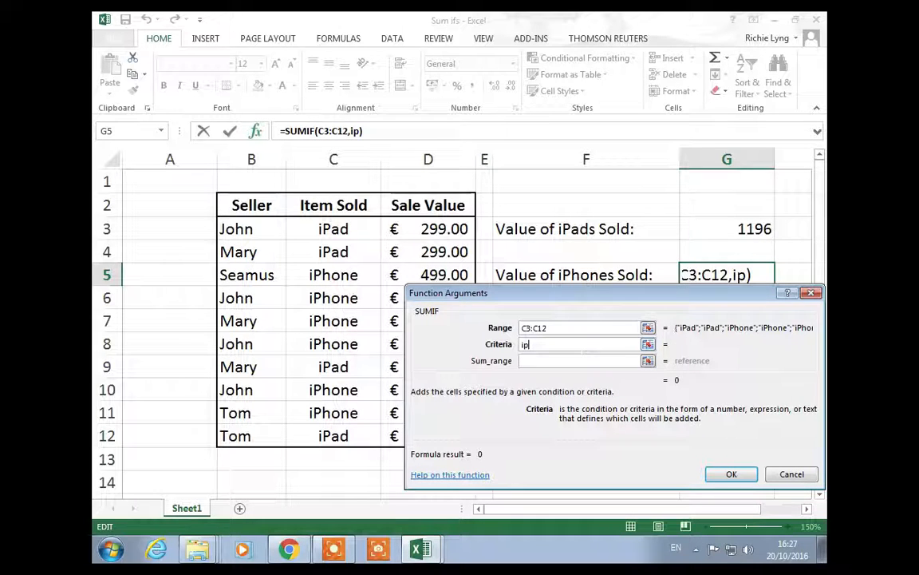
text(hones)
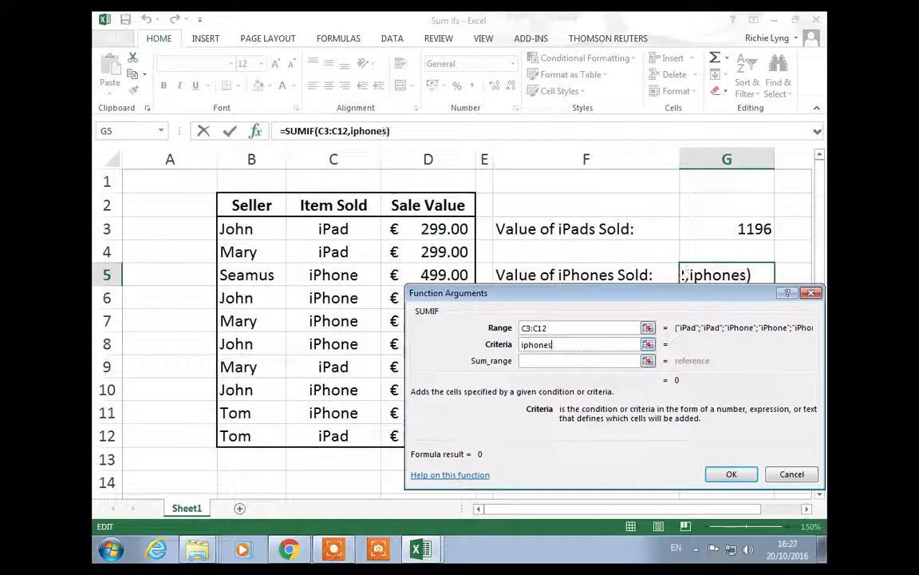
key(BackSpace)
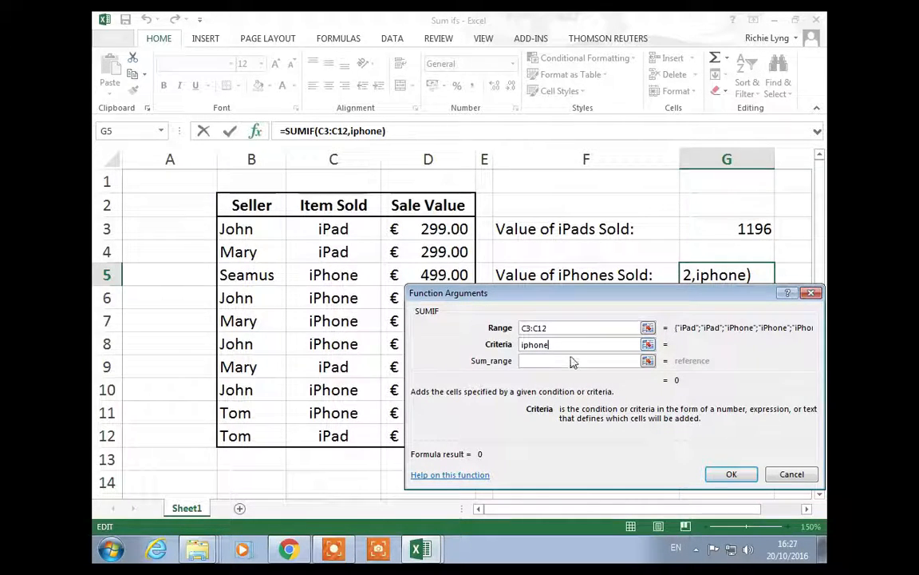
key(Tab)
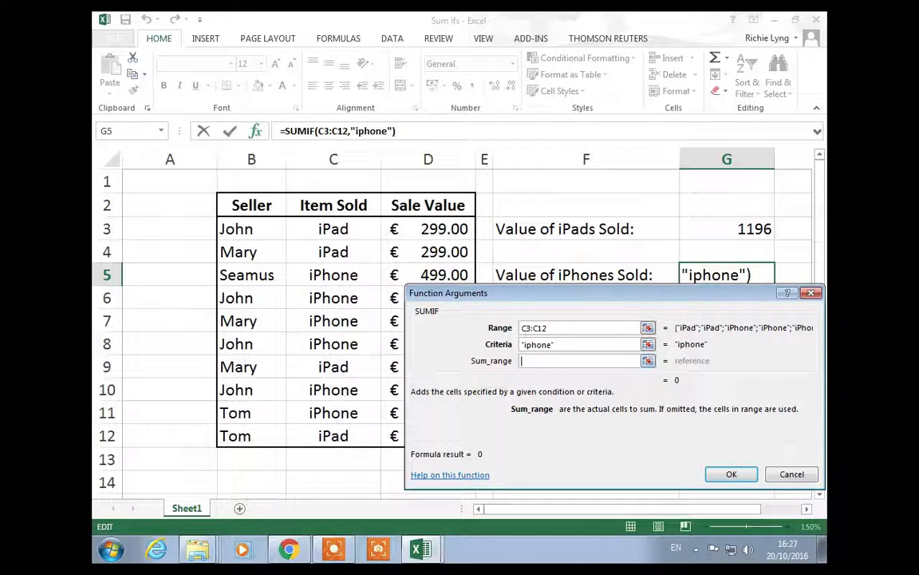
Set the SUMIF sum range to the Sale Value cells D3:D12 and complete the formula in G5
drag(494, 300, 570, 263)
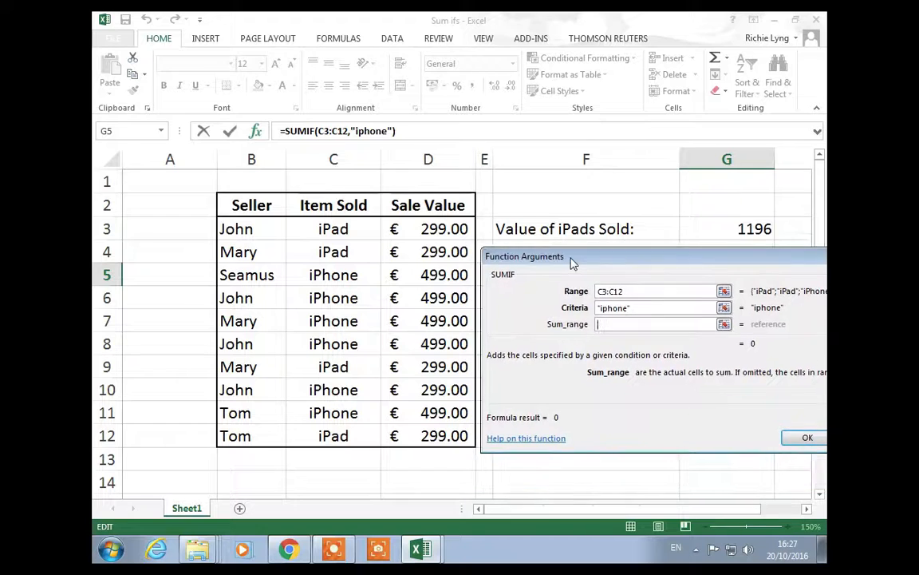
click(431, 229)
drag(431, 229, 431, 436)
drag(609, 261, 492, 240)
click(691, 416)
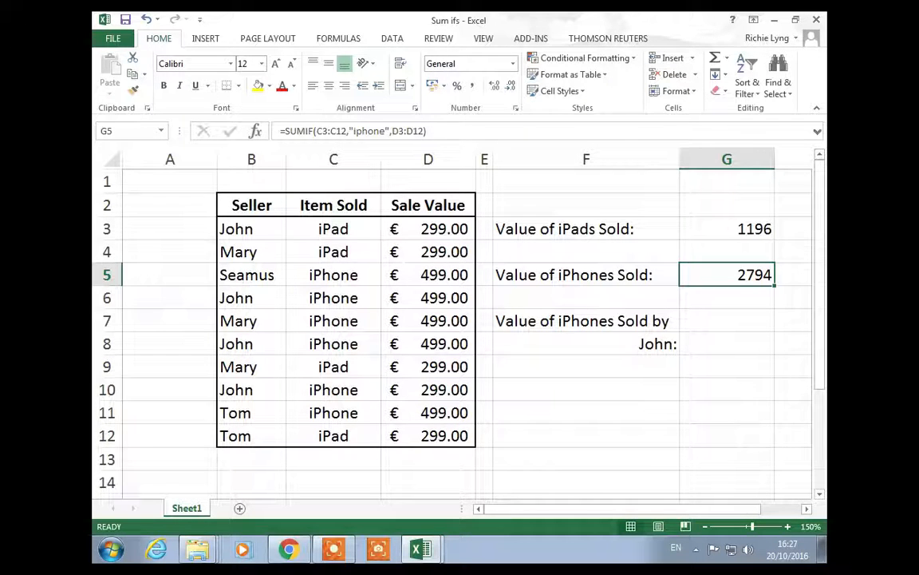
Change the item sold in C4 to iPhone
click(334, 252)
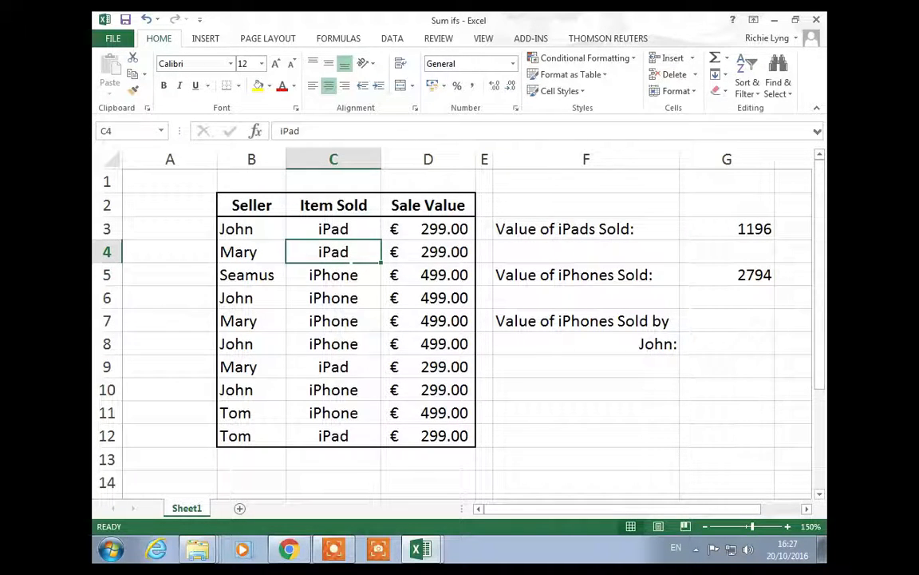
text(i)
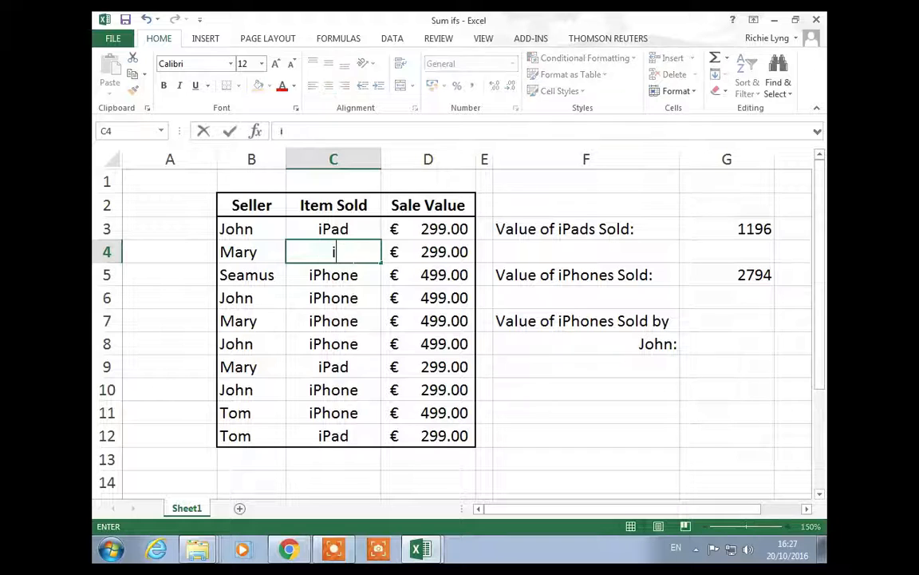
text(Phone)
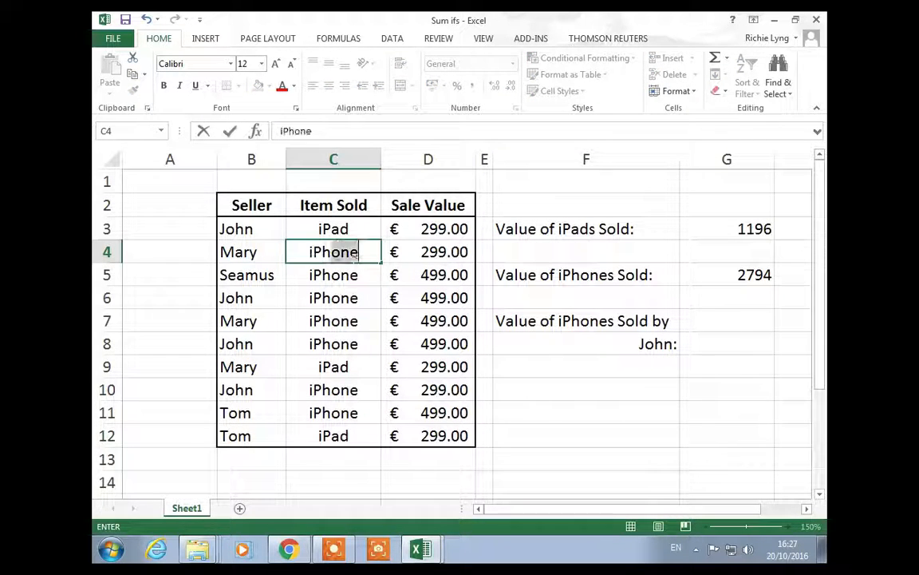
key(Return)
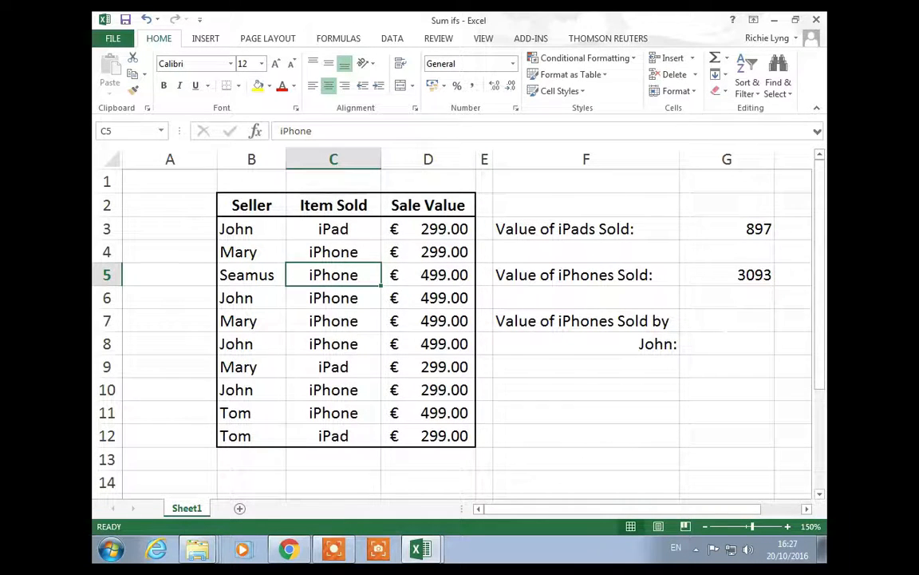
Insert the SUMIFS function into G7 for the value of iPhones sold by the named seller
click(727, 321)
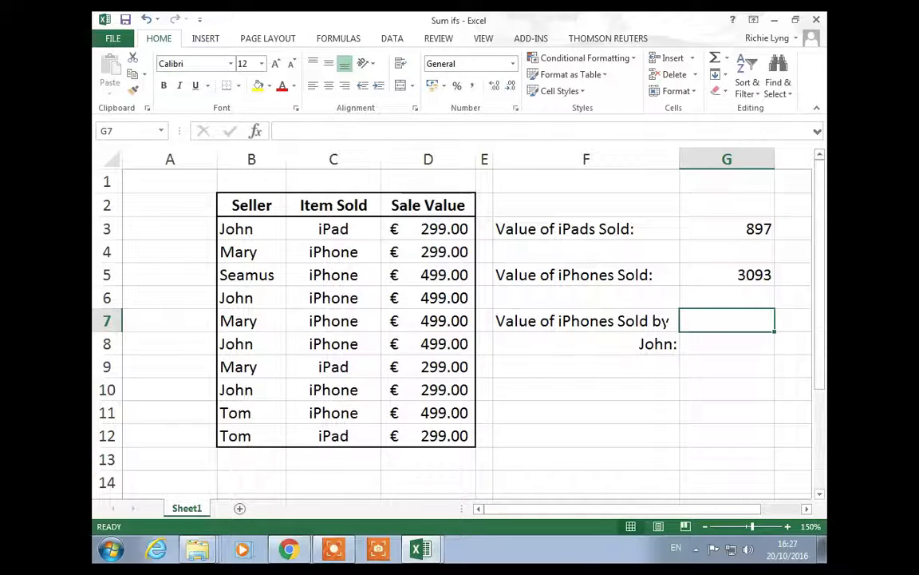
click(256, 131)
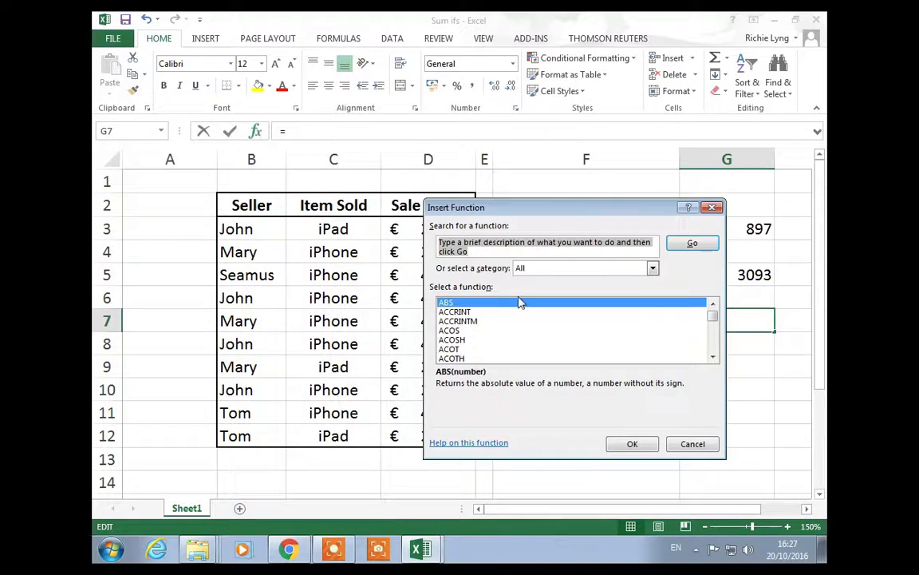
click(550, 269)
click(505, 314)
click(451, 339)
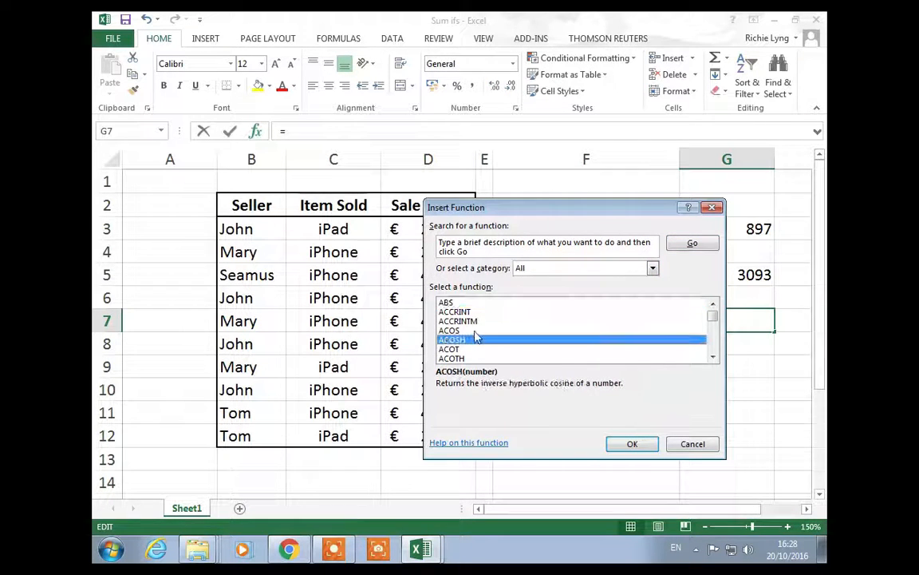
text(sumi)
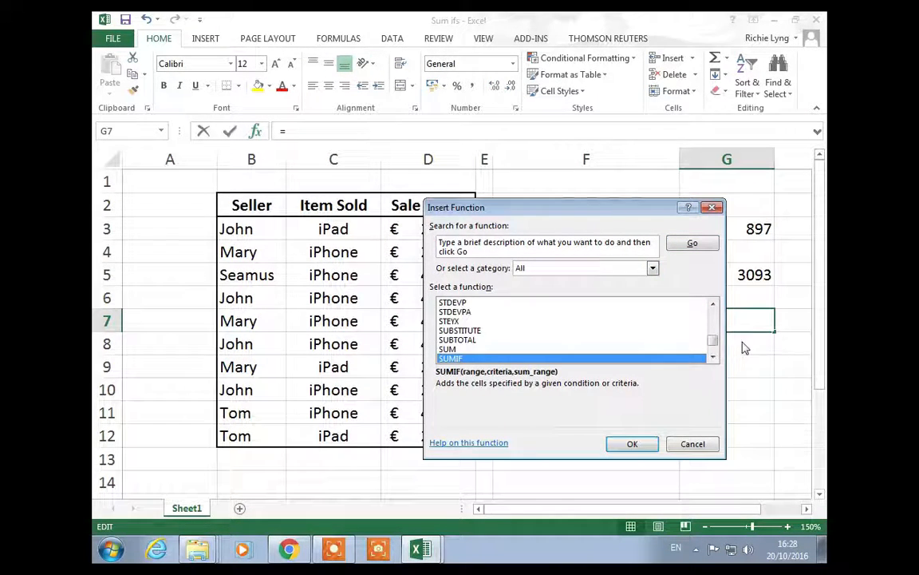
click(712, 357)
double_click(465, 358)
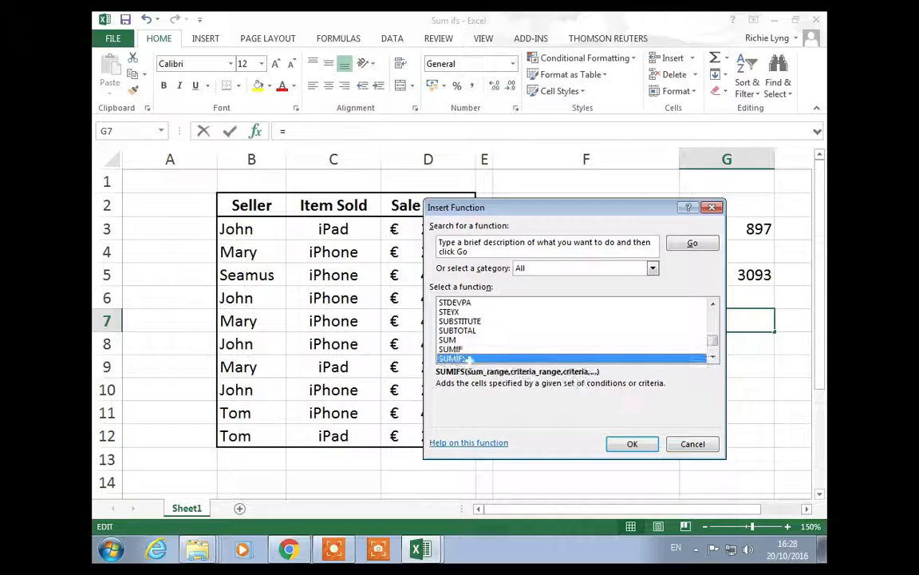
Set the SUMIFS sum range to the Sale Value cells D3:D12
drag(512, 226, 626, 215)
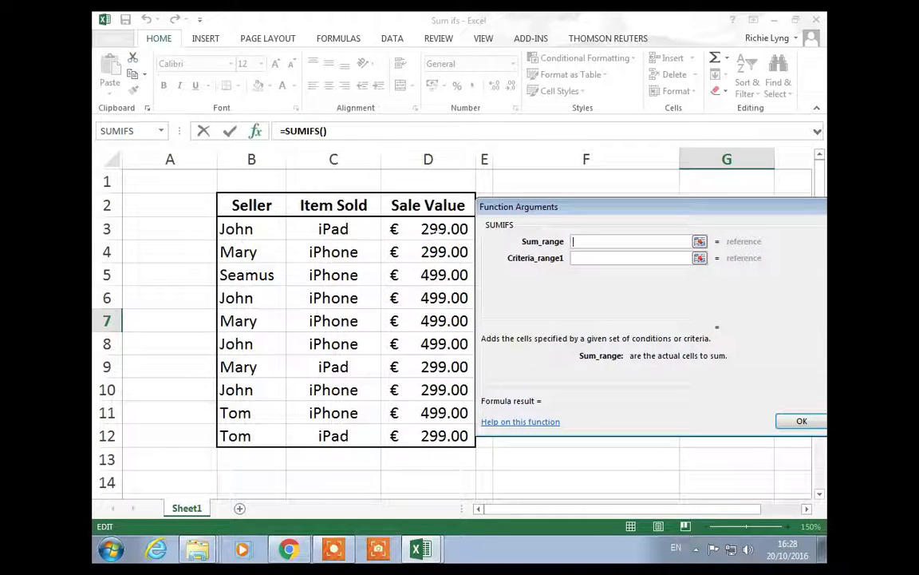
drag(424, 229, 429, 436)
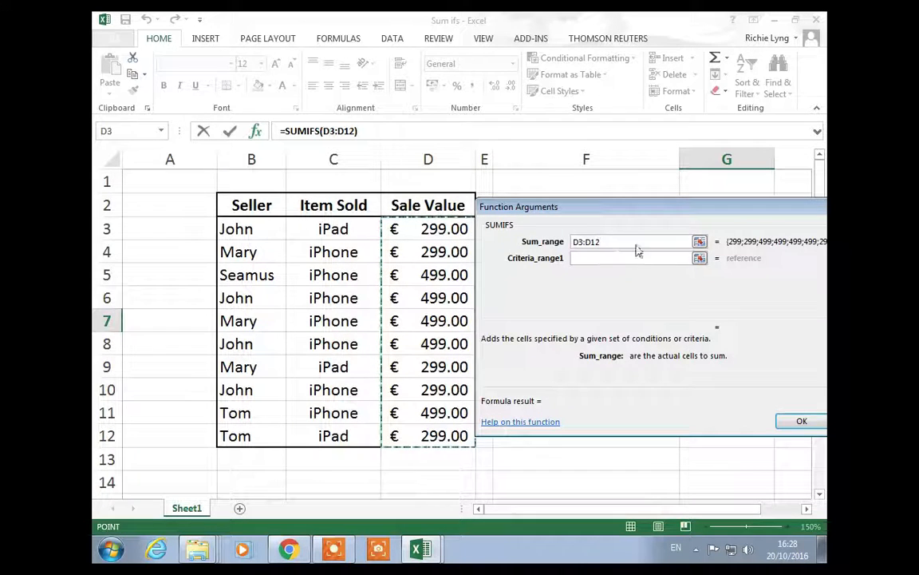
key(Tab)
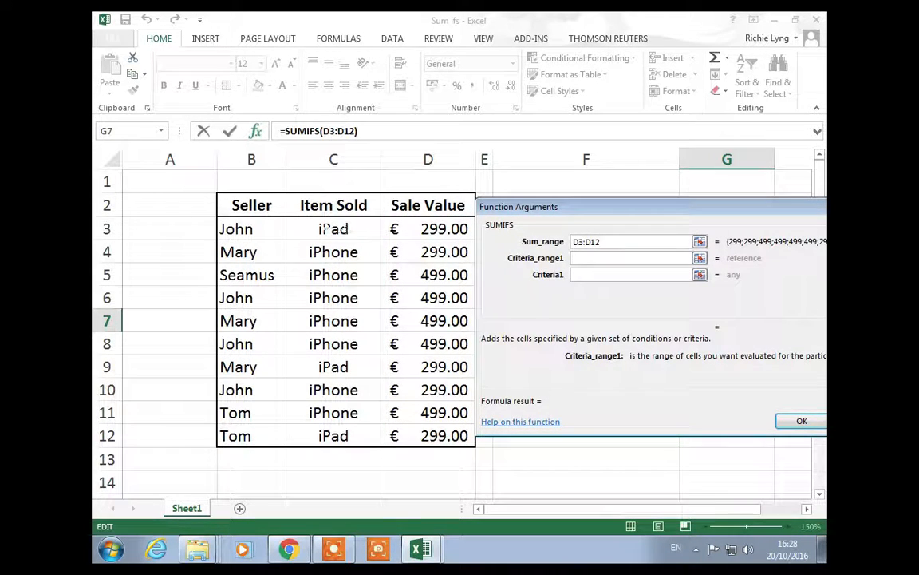
Set the first criteria range to the Seller cells B3:B12 and its criterion to the seller's name given in F8
click(239, 229)
drag(239, 229, 252, 435)
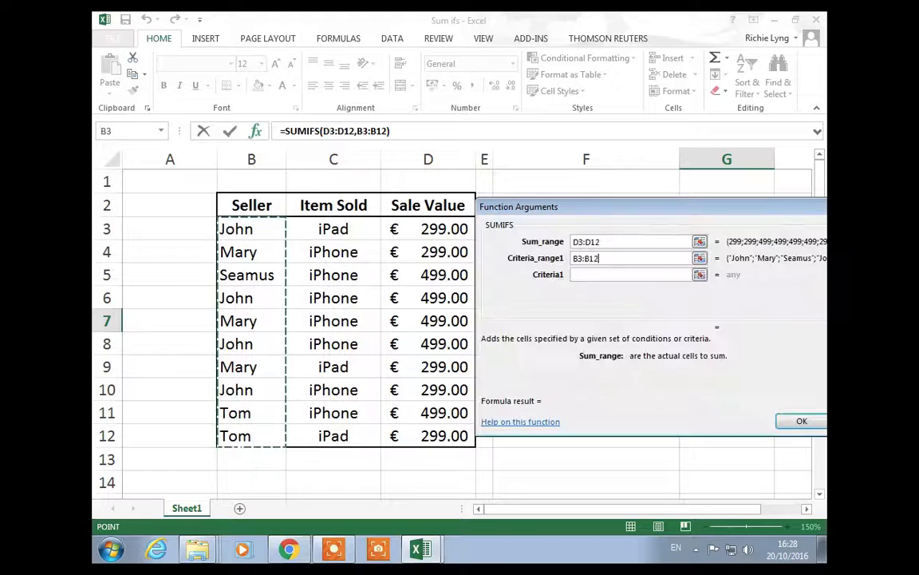
key(Tab)
text(Joh)
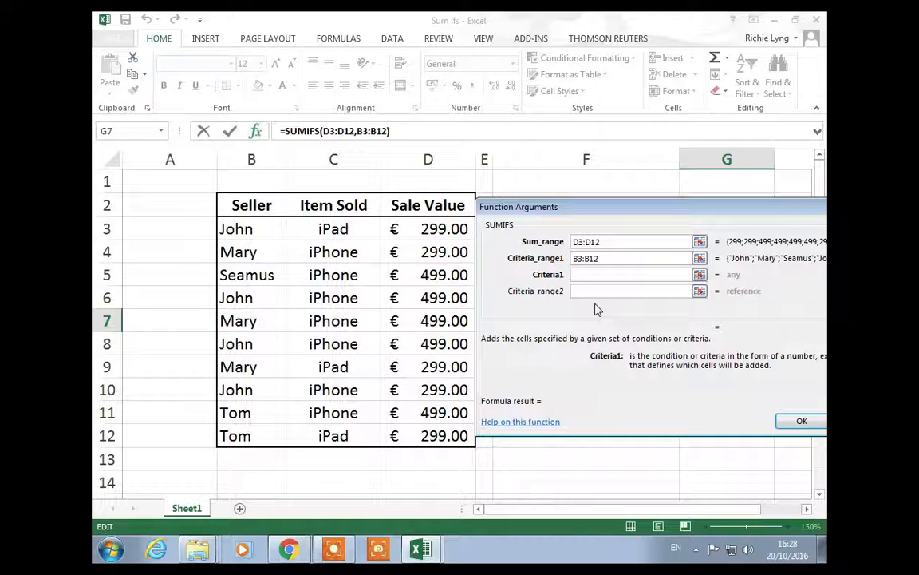
text(n)
key(Tab)
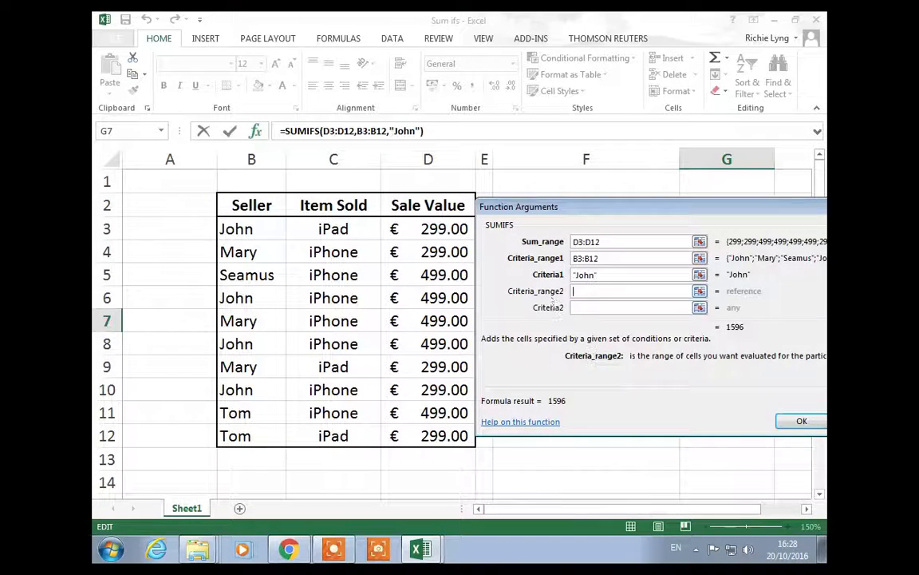
Set the second criteria range to the Item Sold cells C3:C12 with criterion iPhone, and complete the SUMIFS function
drag(334, 229, 332, 435)
key(Tab)
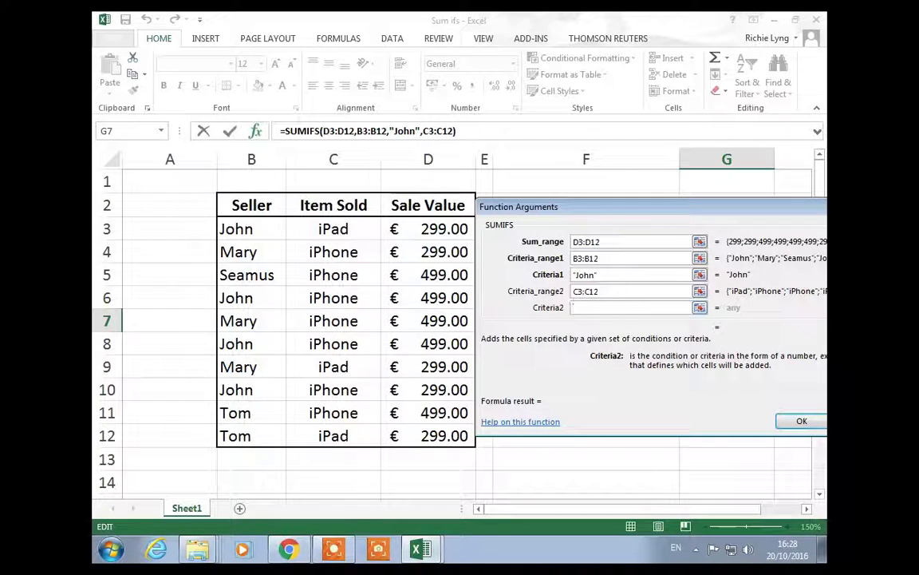
text(iPhone)
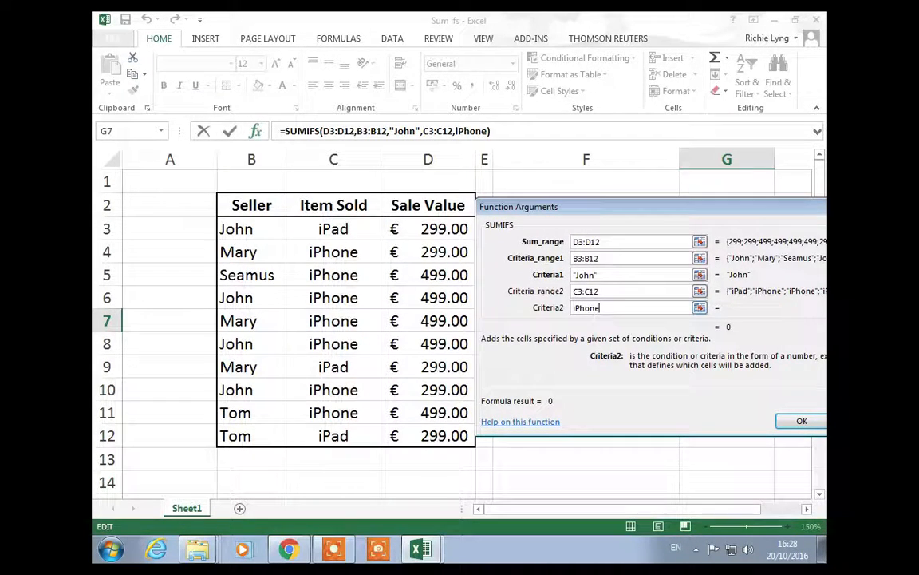
drag(740, 208, 643, 203)
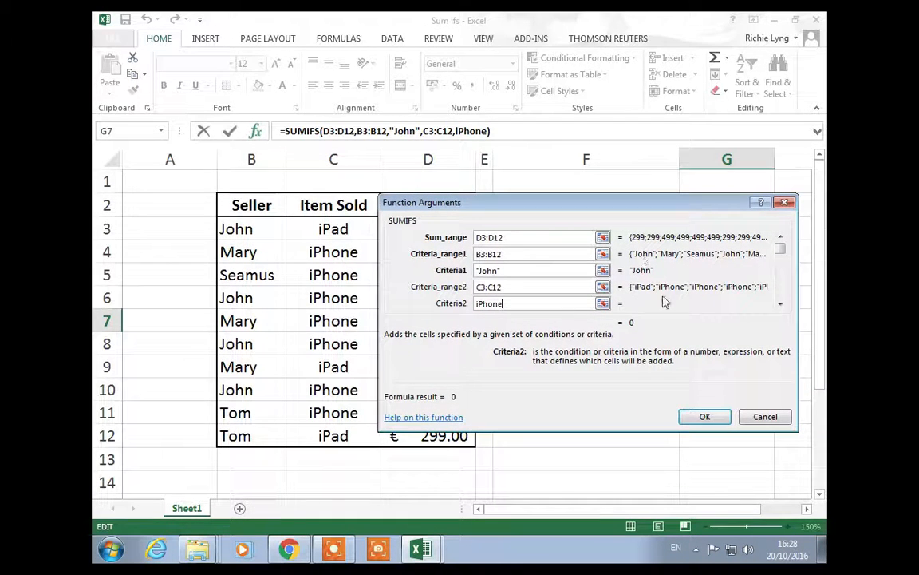
click(556, 287)
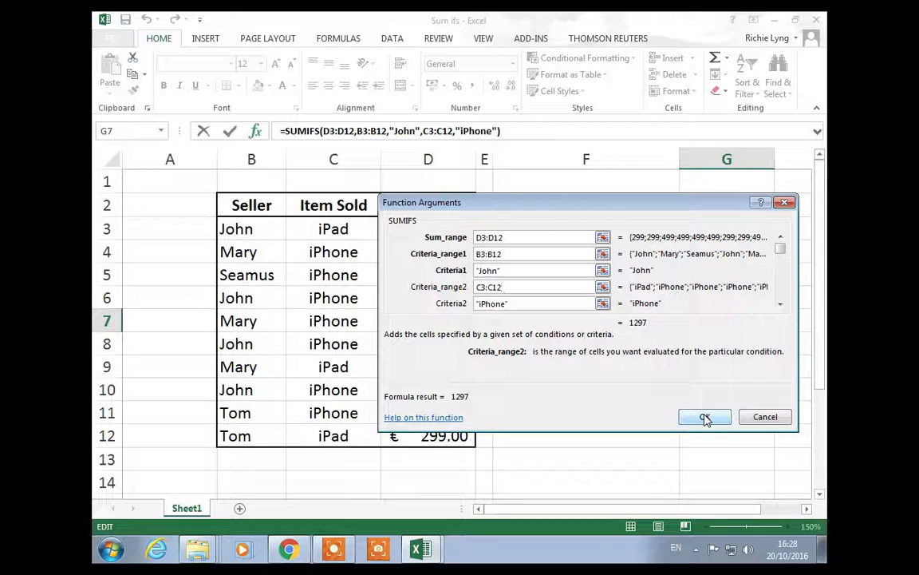
click(705, 419)
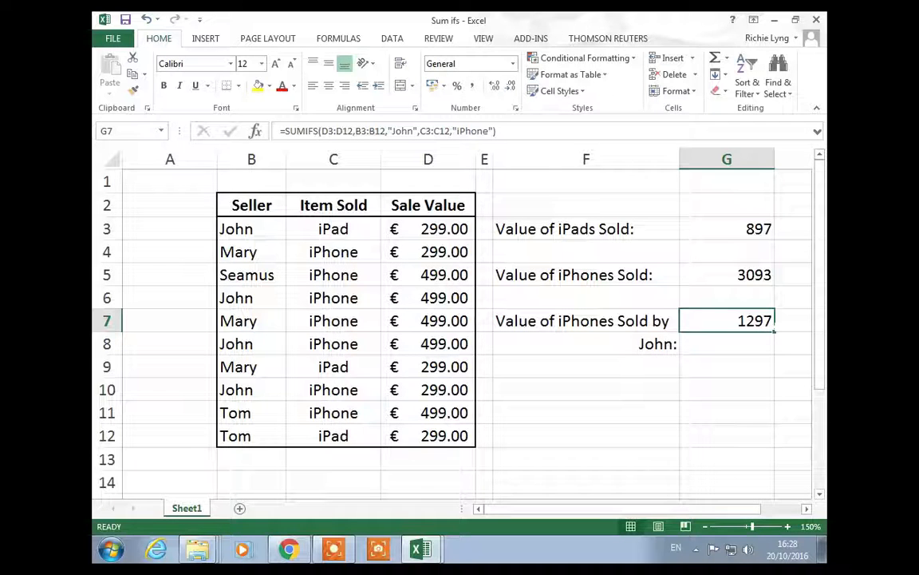
Format the totals in G3:G7 with the € English (Ireland) accounting format
drag(726, 229, 707, 316)
click(445, 86)
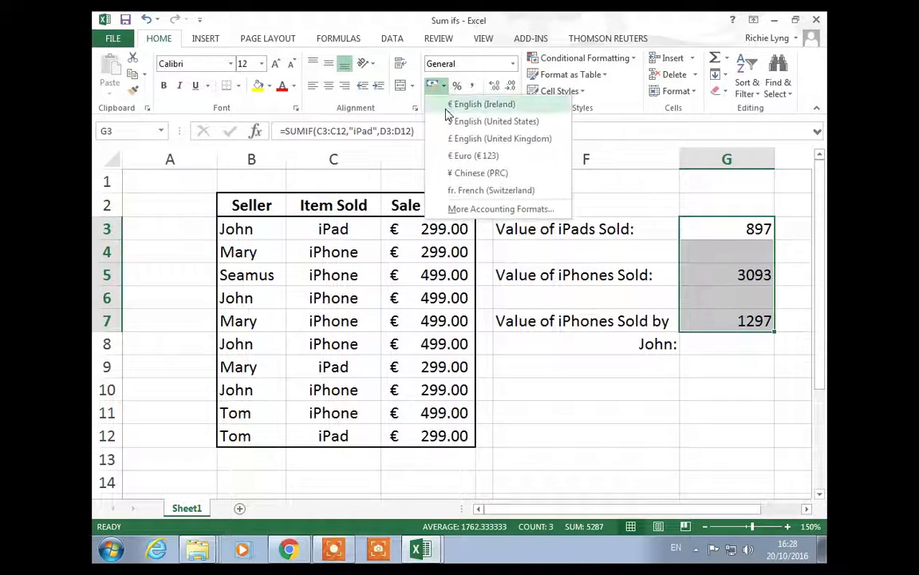
click(479, 105)
click(727, 389)
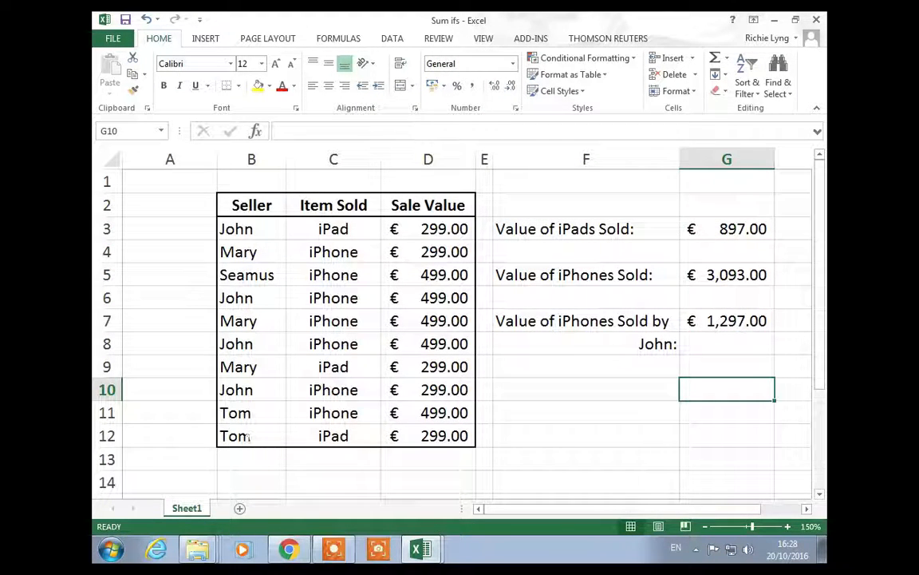
Change the seller in B11 to the seller named in F8
click(252, 412)
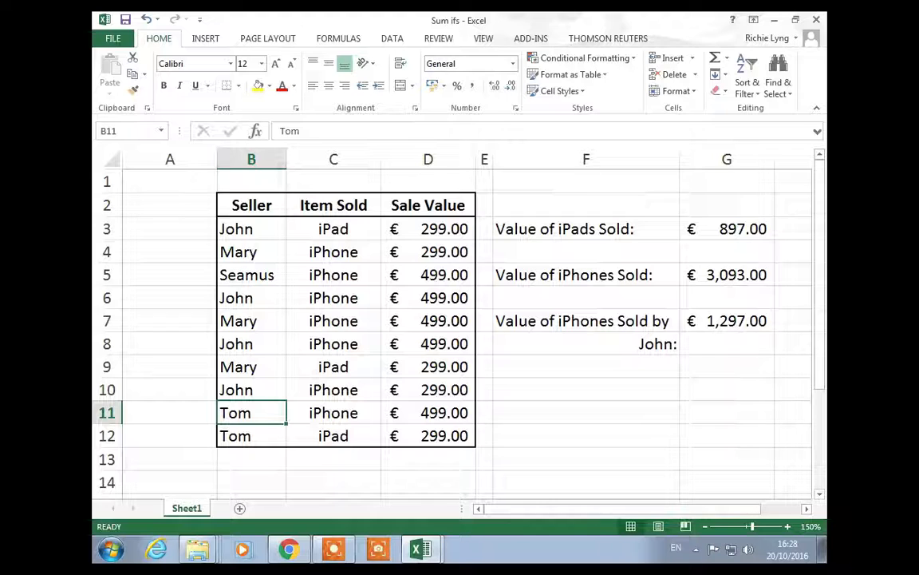
text(John)
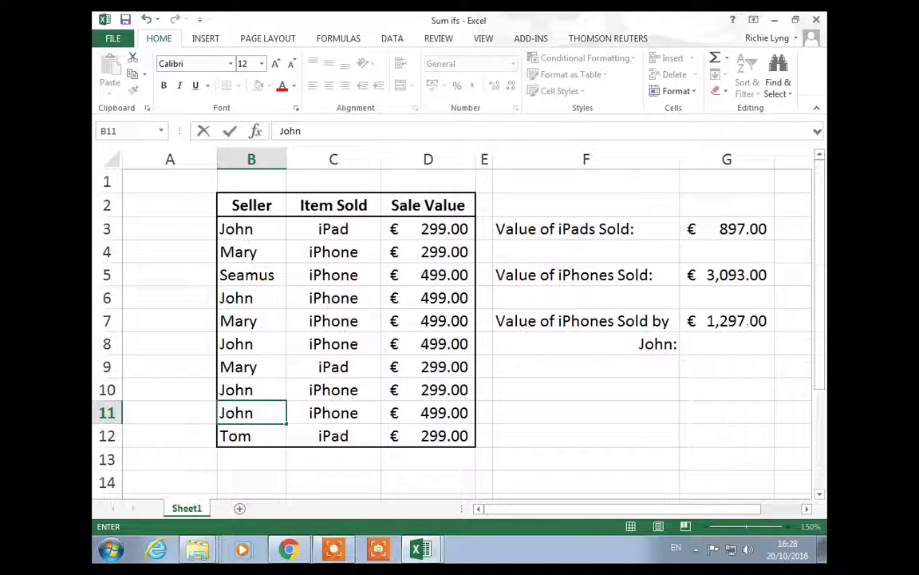
key(Return)
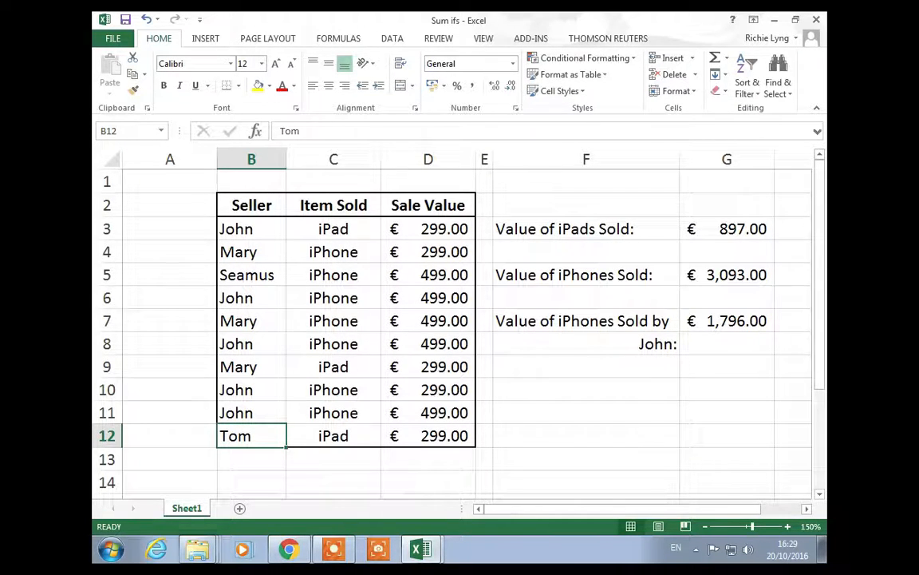
click(252, 229)
click(308, 131)
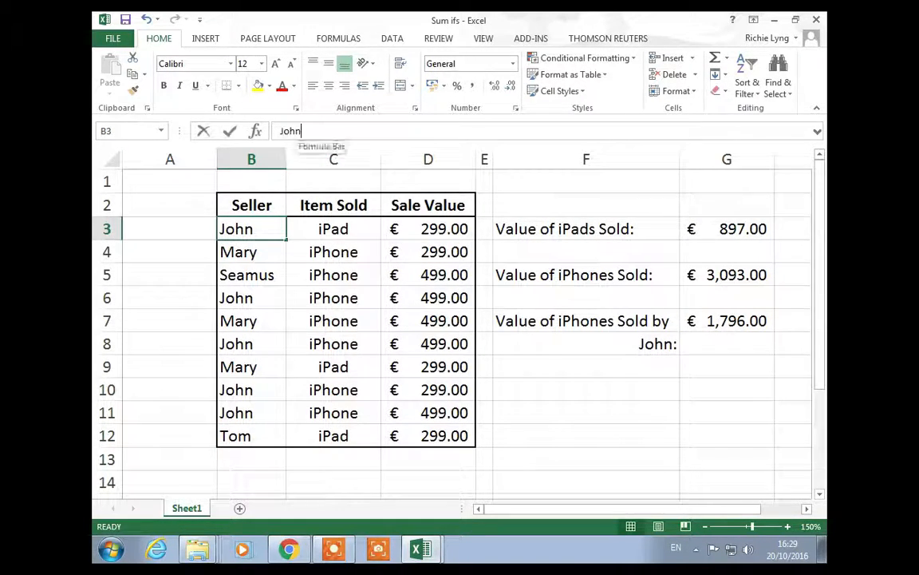
key(Return)
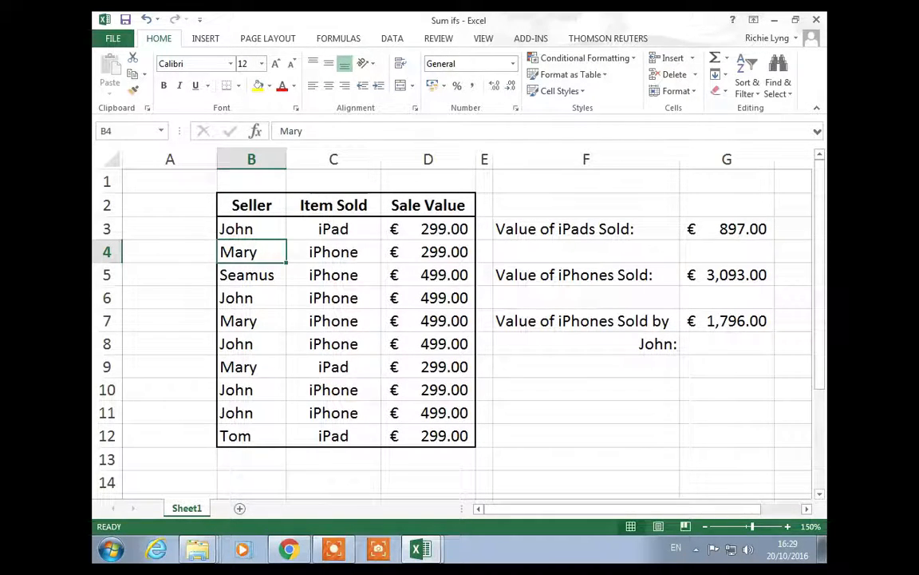
click(727, 324)
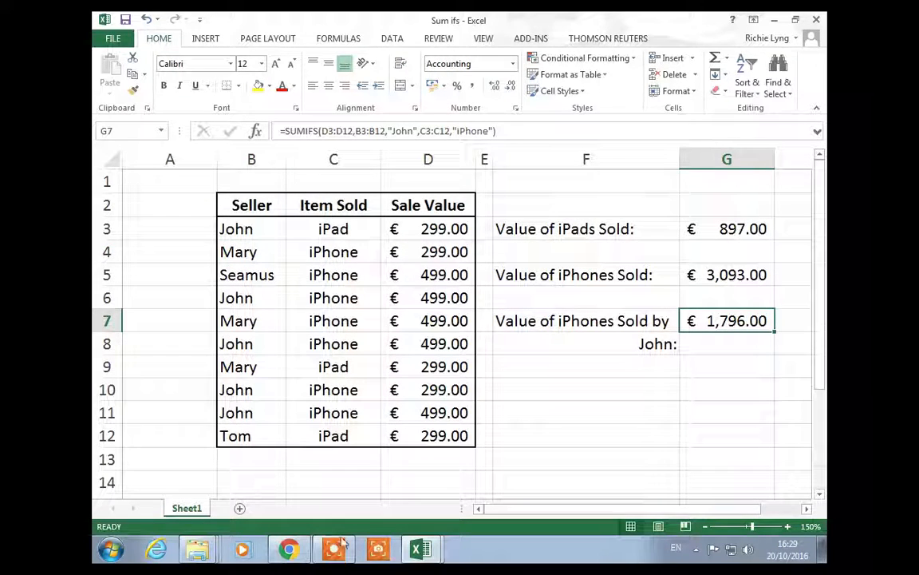